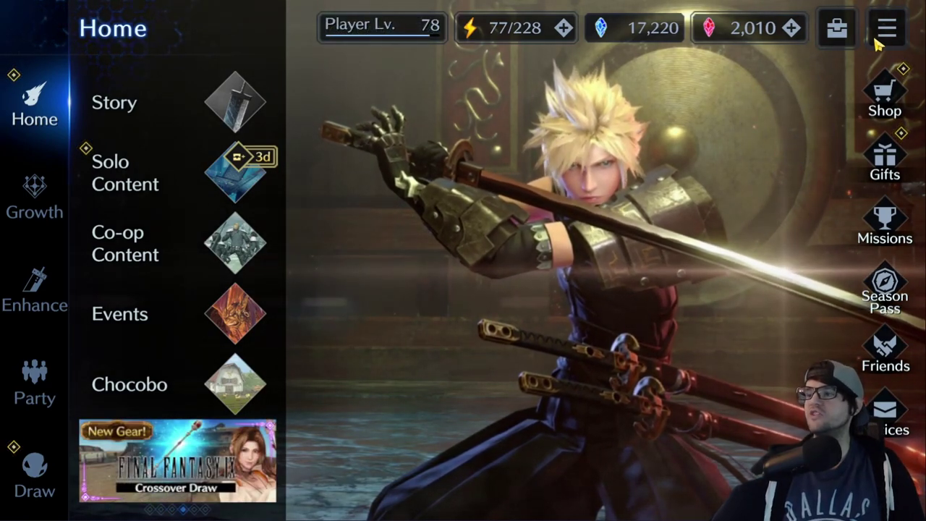
Step: From the main menu's Game Data section, open Link Data and choose Change Account
{"action": "left_click", "coordinate": [883, 40]}
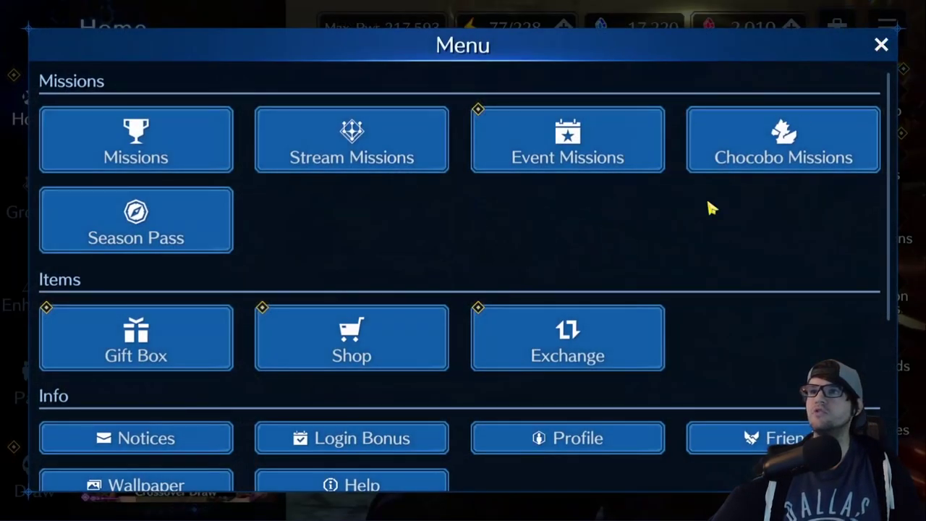
{"action": "left_click_drag", "start_coordinate": [438, 405], "coordinate": [431, 301]}
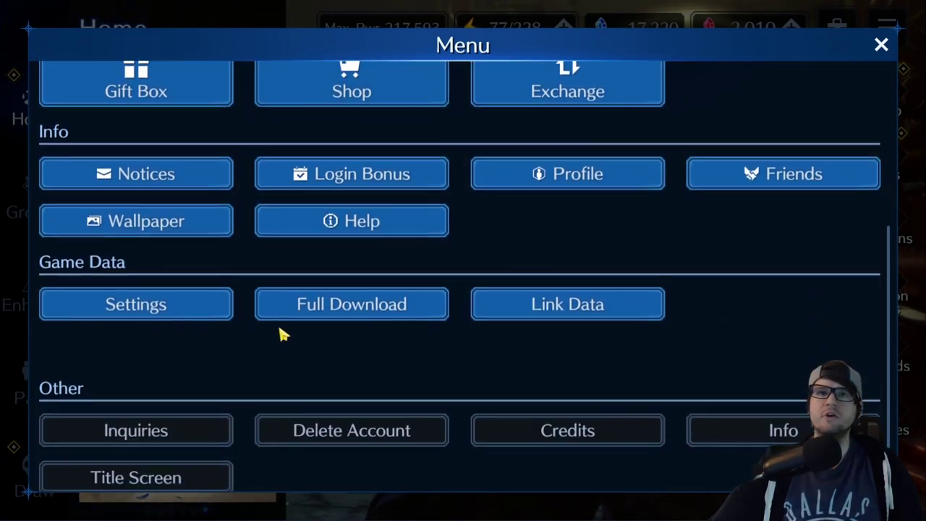
{"action": "left_click", "coordinate": [569, 293]}
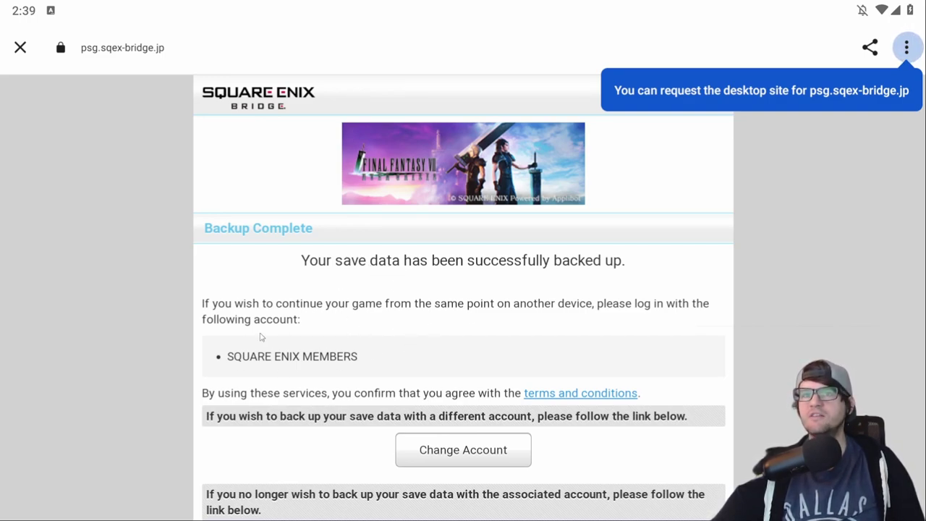
{"action": "scroll", "coordinate": [345, 363], "scroll_direction": "down", "scroll_amount": 1}
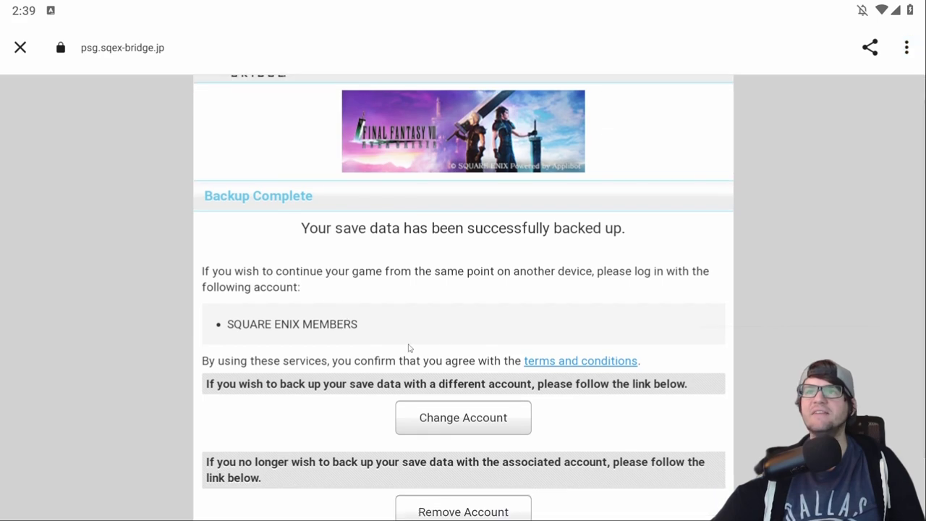
{"action": "scroll", "coordinate": [437, 381], "scroll_direction": "down", "scroll_amount": 1}
{"action": "left_click", "coordinate": [469, 377]}
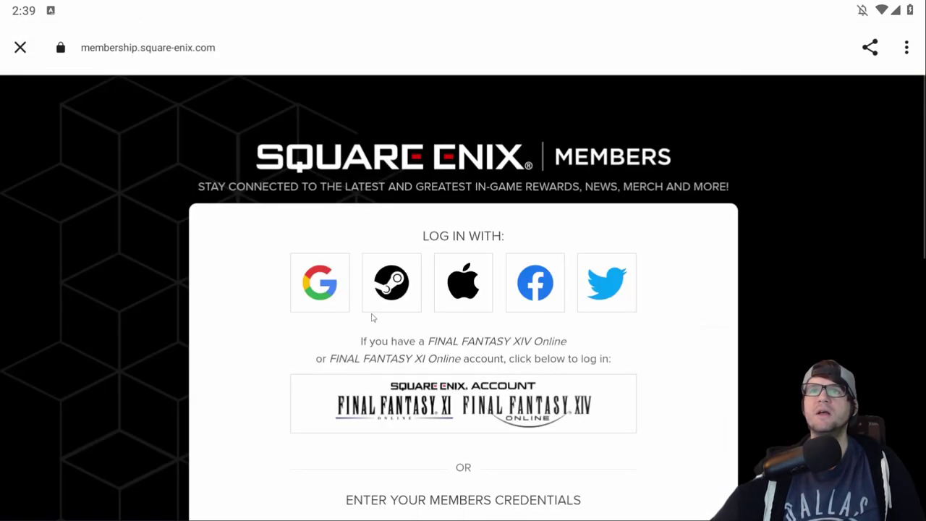
{"action": "left_click_drag", "start_coordinate": [272, 349], "coordinate": [269, 244]}
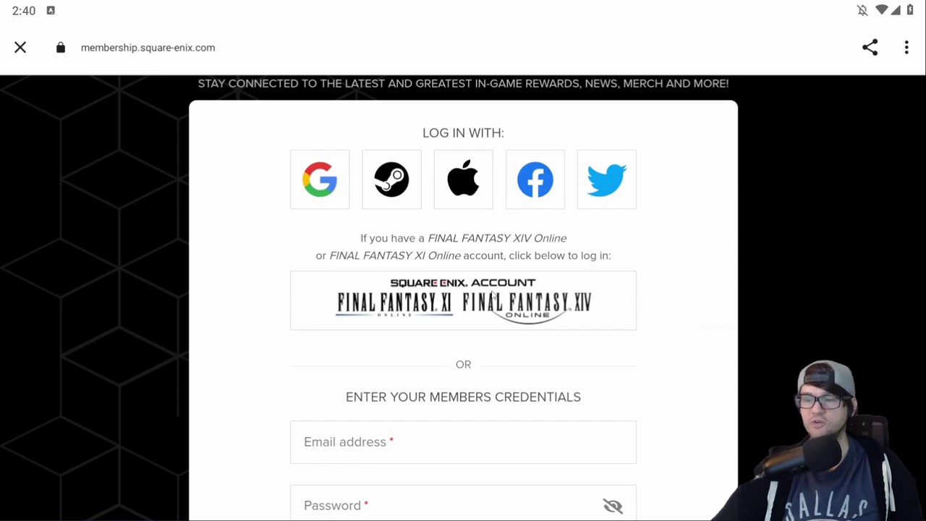
{"action": "left_click_drag", "start_coordinate": [511, 394], "coordinate": [511, 299]}
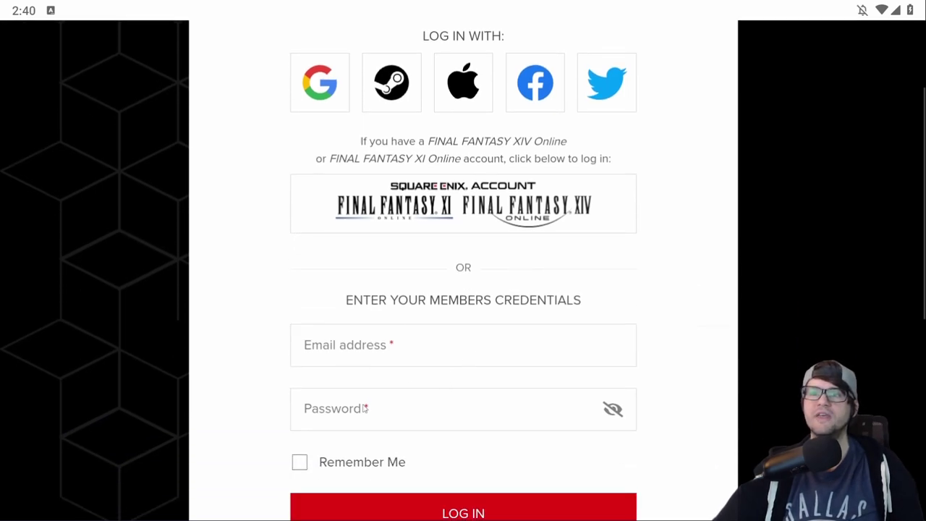
{"action": "left_click_drag", "start_coordinate": [490, 456], "coordinate": [512, 439]}
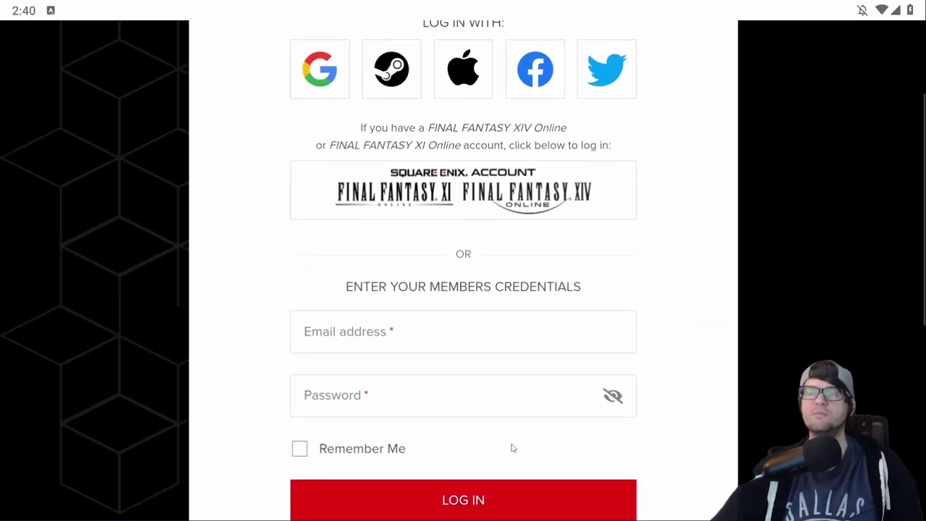
{"action": "left_click_drag", "start_coordinate": [550, 329], "coordinate": [548, 397]}
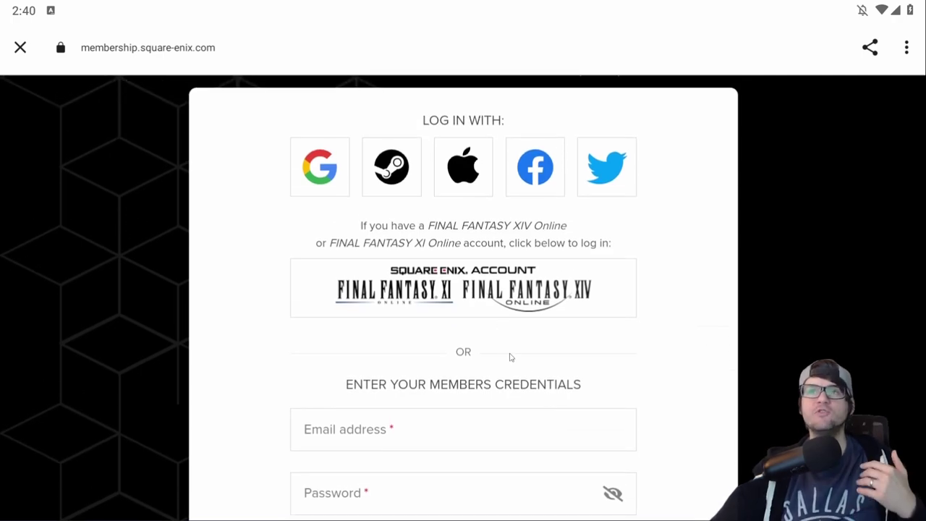
{"action": "scroll", "coordinate": [510, 358], "scroll_direction": "up", "scroll_amount": 2}
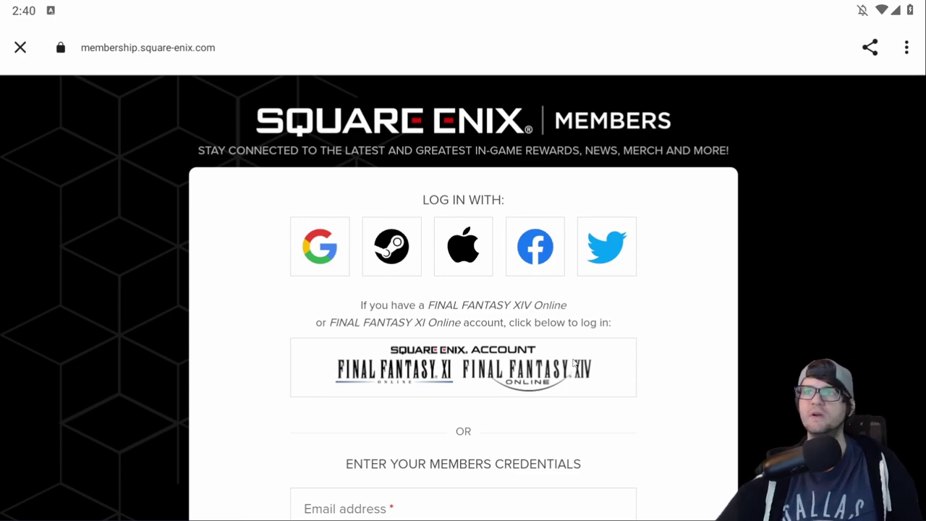
{"action": "left_click_drag", "start_coordinate": [649, 429], "coordinate": [648, 368]}
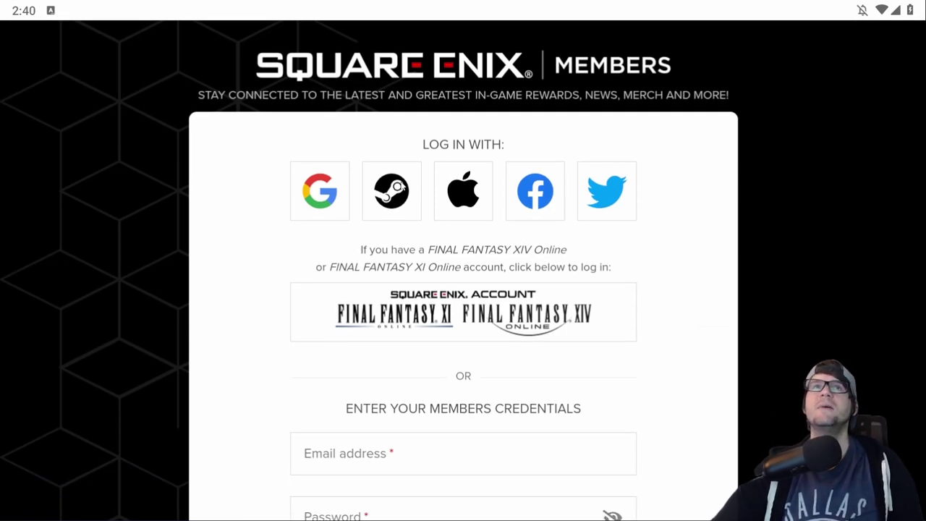
{"action": "scroll", "coordinate": [429, 212], "scroll_direction": "up", "scroll_amount": 2}
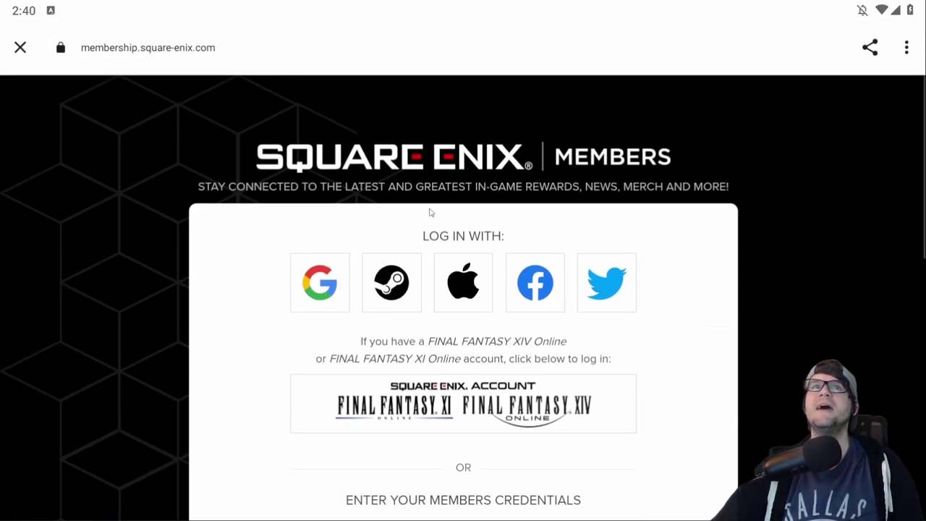
Step: Close the Members login browser and the Menu to get back to the title screen
{"action": "left_click", "coordinate": [20, 47]}
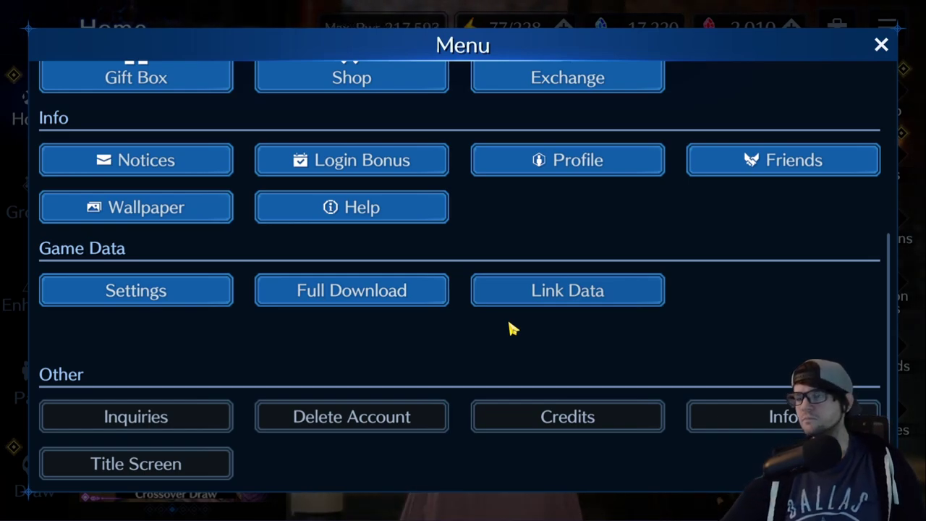
{"action": "left_click", "coordinate": [462, 366]}
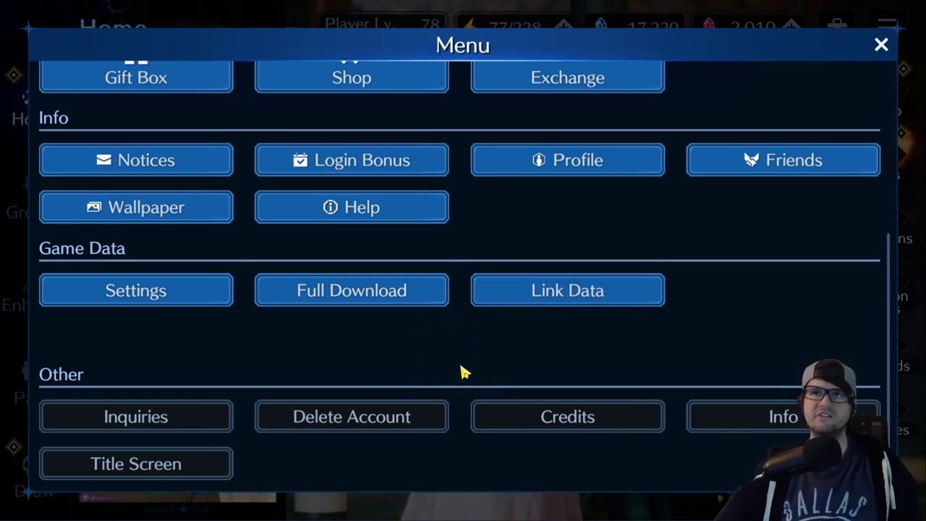
{"action": "left_click", "coordinate": [881, 45]}
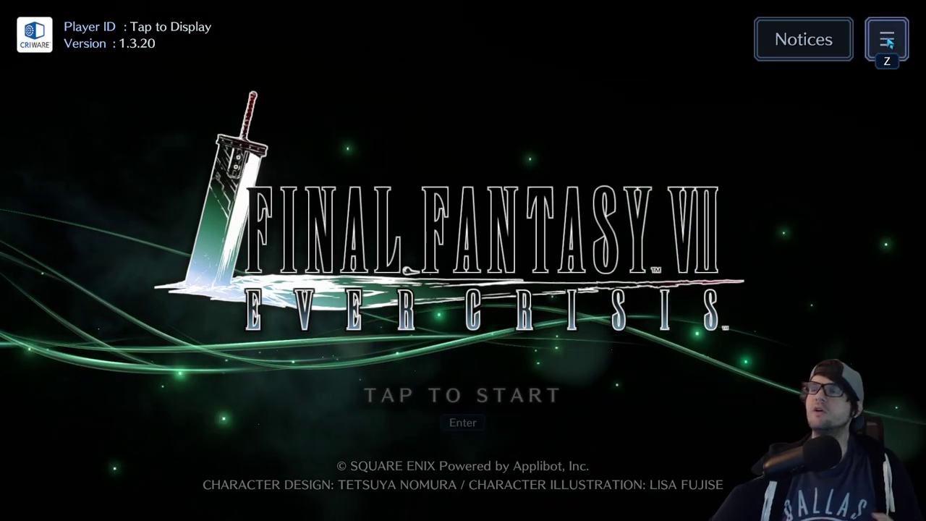
Step: Open Link Data under Game Data from the title-screen menu
{"action": "left_click", "coordinate": [878, 22]}
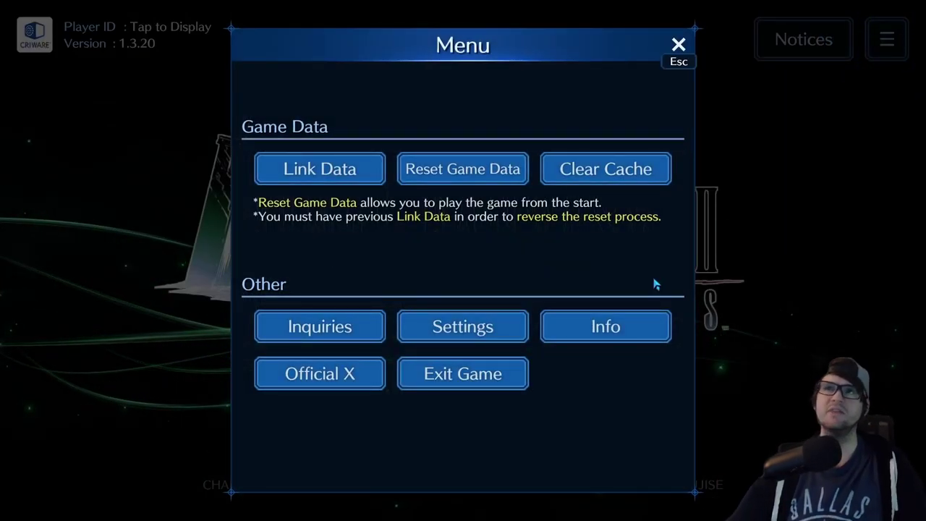
{"action": "left_click", "coordinate": [320, 163]}
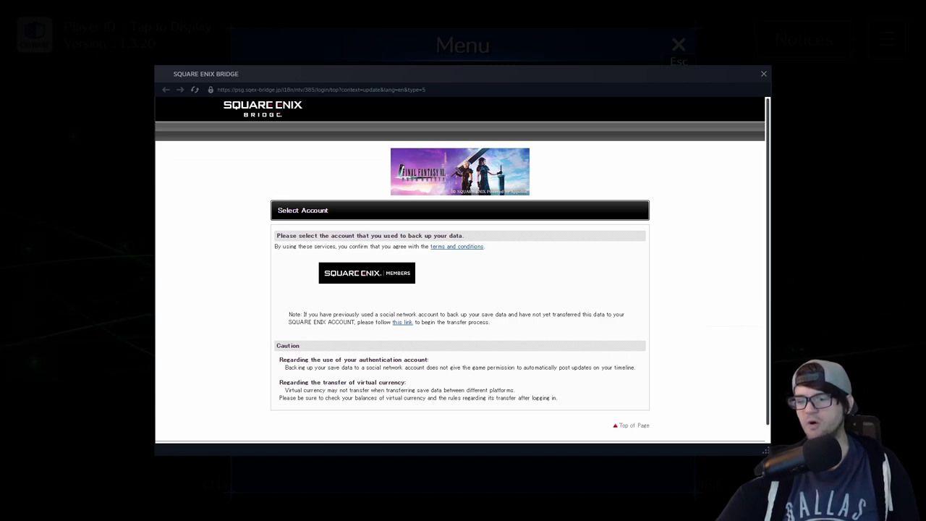
Step: Switch to the Steam client window while the Square Enix Bridge Select Account page stays open
{"action": "key", "text": "alt+Tab"}
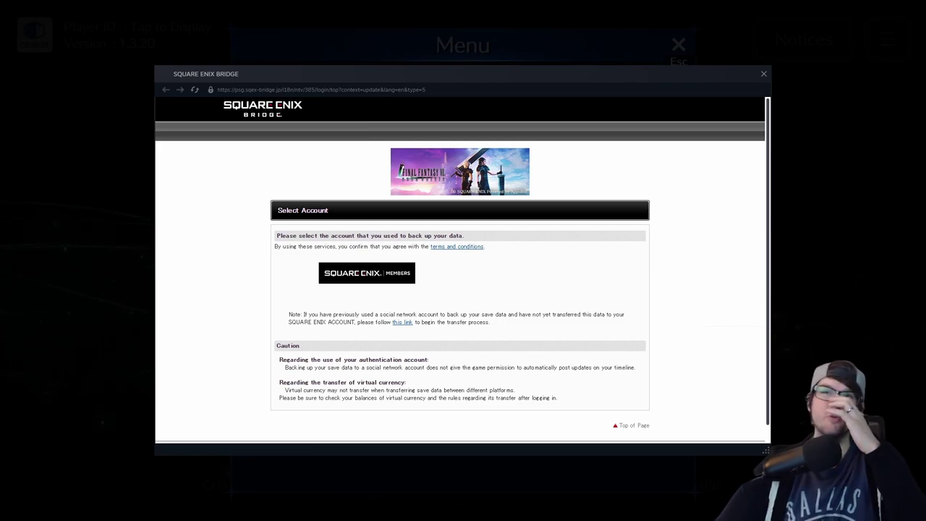
Step: Choose Square Enix Members and read through the sign-in page's login options and Final Fantasy account note
{"action": "left_click", "coordinate": [366, 280]}
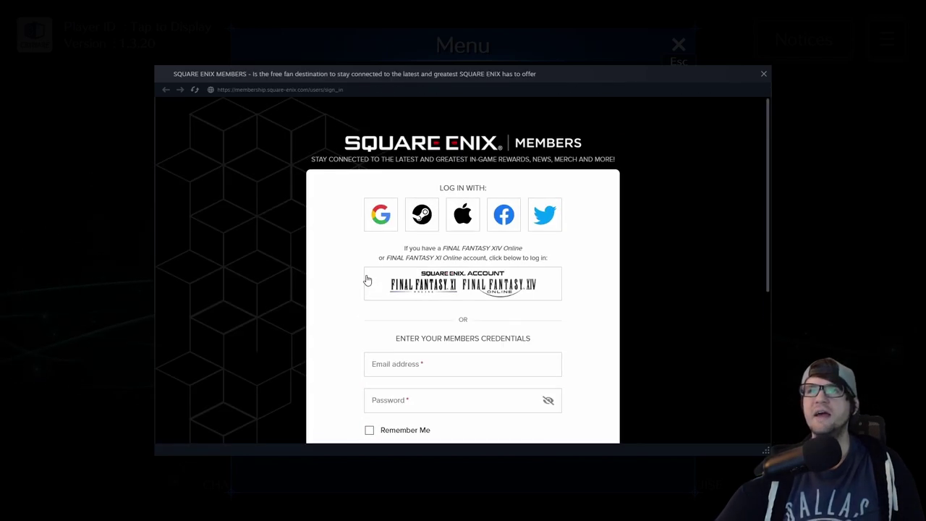
{"action": "left_click_drag", "start_coordinate": [351, 319], "coordinate": [336, 250]}
{"action": "left_click", "coordinate": [340, 318]}
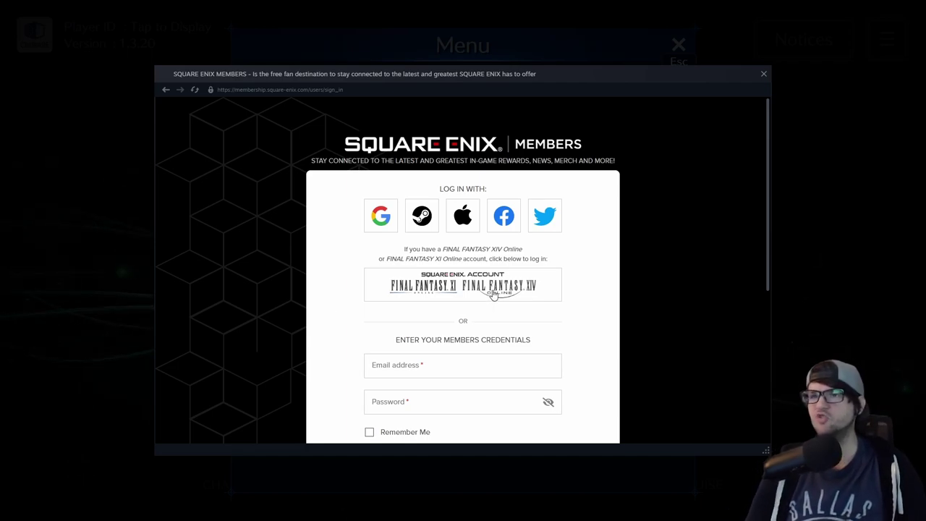
{"action": "scroll", "coordinate": [491, 366], "scroll_direction": "down", "scroll_amount": 1}
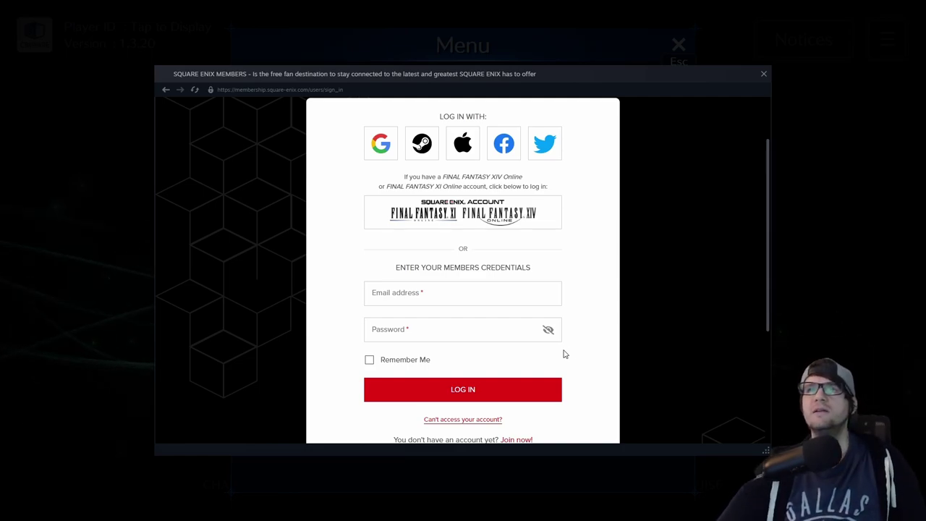
{"action": "scroll", "coordinate": [562, 351], "scroll_direction": "up", "scroll_amount": 1}
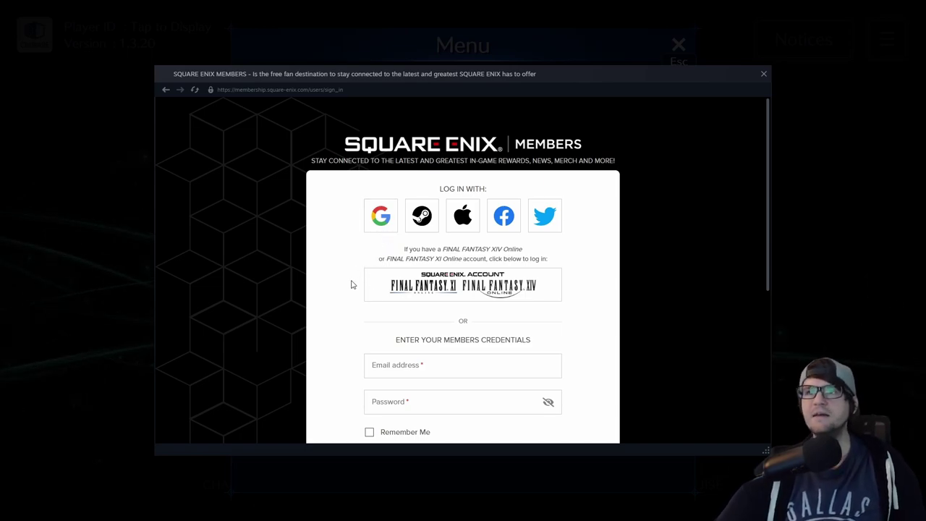
{"action": "scroll", "coordinate": [350, 284], "scroll_direction": "down", "scroll_amount": 2}
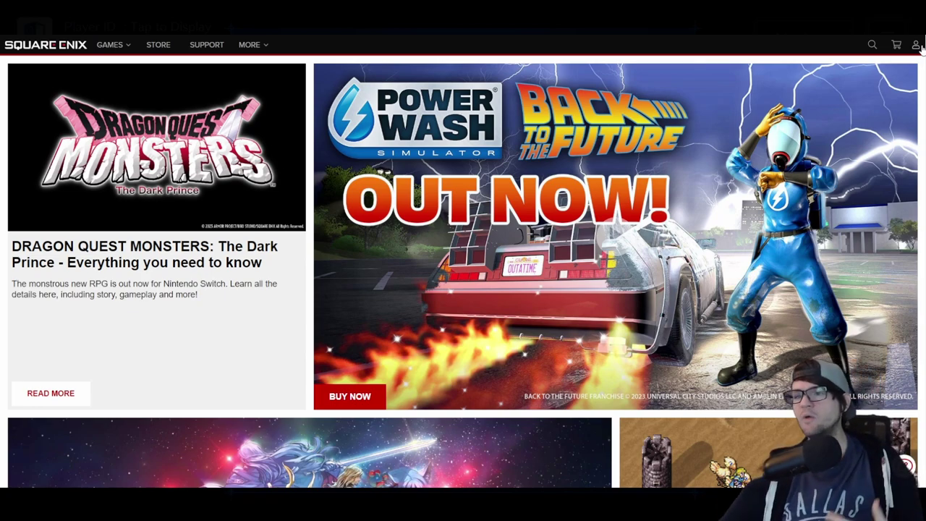
Step: Log in to the Square Enix website and go to the profile's Linked Accounts management page
{"action": "left_click", "coordinate": [917, 46]}
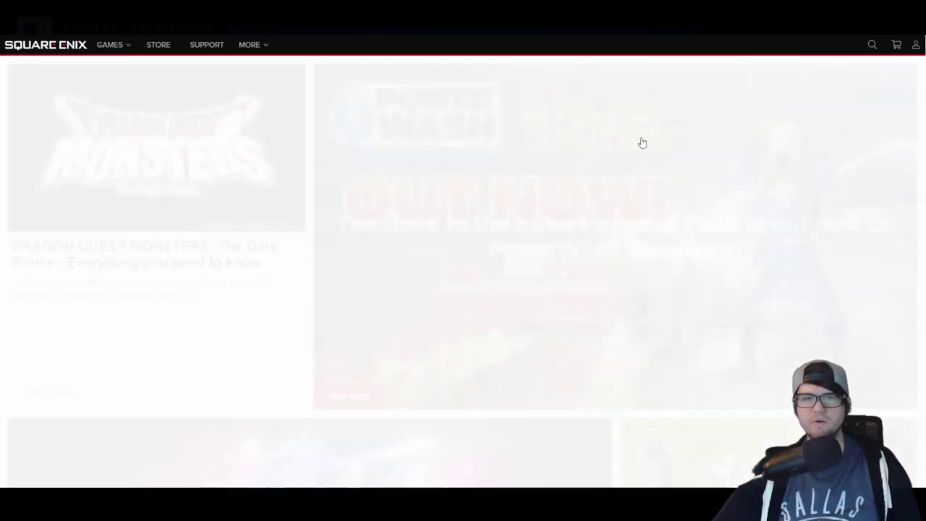
{"action": "left_click", "coordinate": [813, 78]}
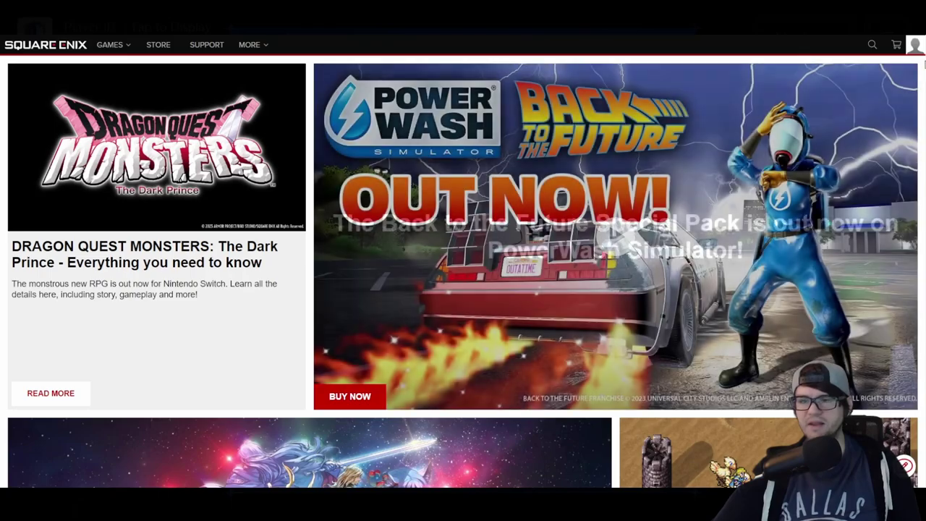
{"action": "left_click", "coordinate": [916, 45]}
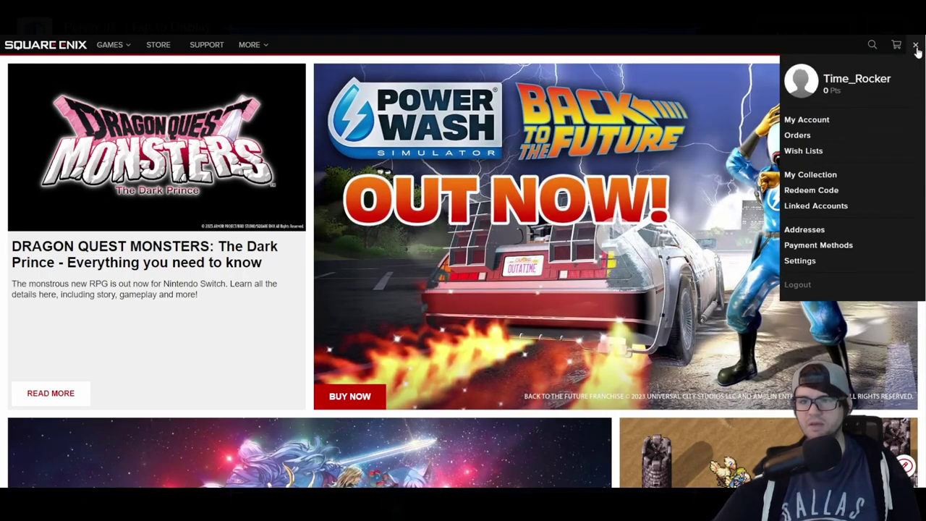
{"action": "left_click", "coordinate": [830, 208]}
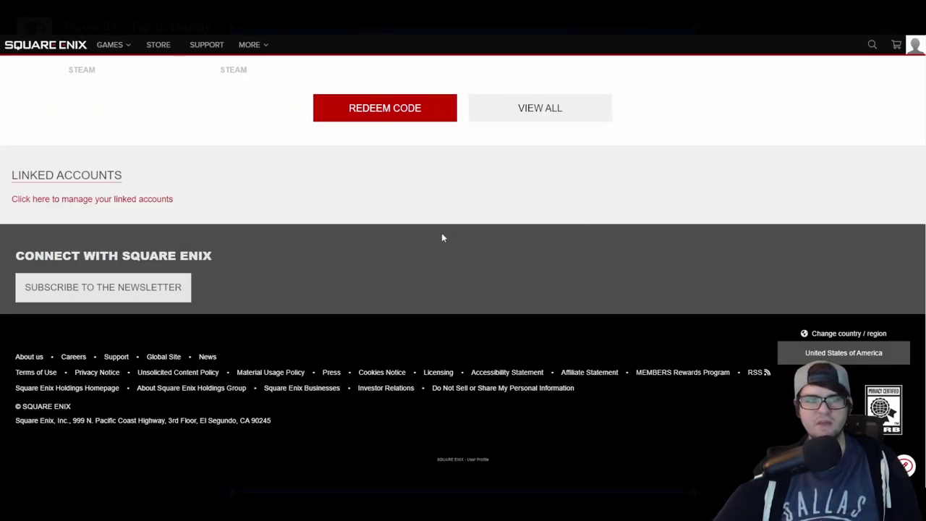
{"action": "scroll", "coordinate": [384, 200], "scroll_direction": "up", "scroll_amount": 5}
{"action": "scroll", "coordinate": [405, 231], "scroll_direction": "up", "scroll_amount": 5}
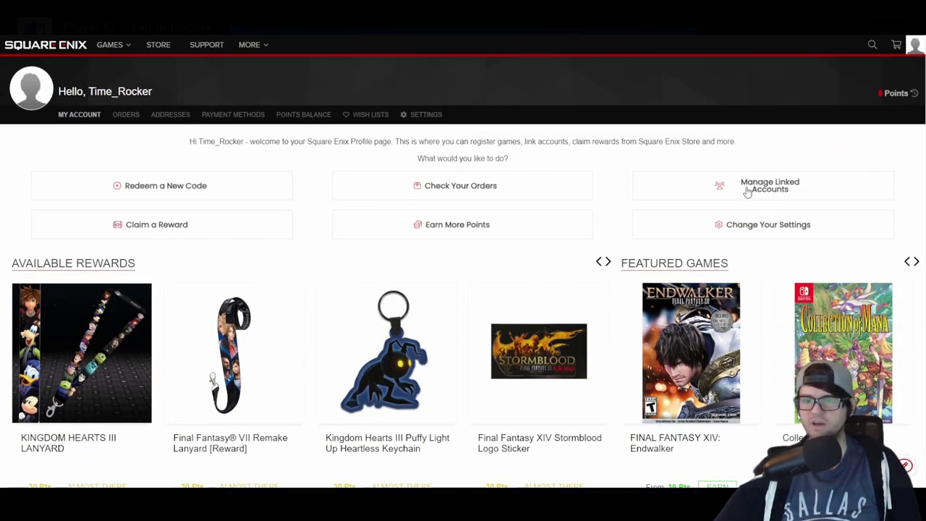
{"action": "left_click", "coordinate": [771, 193]}
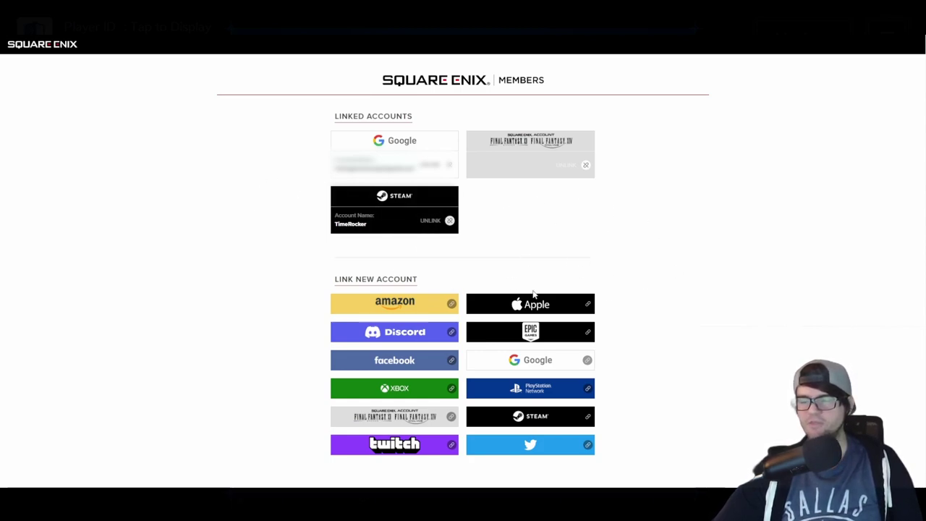
Step: Scroll through the Linked Accounts list to check the connected Google, Steam and Square Enix accounts
{"action": "scroll", "coordinate": [628, 286], "scroll_direction": "down", "scroll_amount": 2}
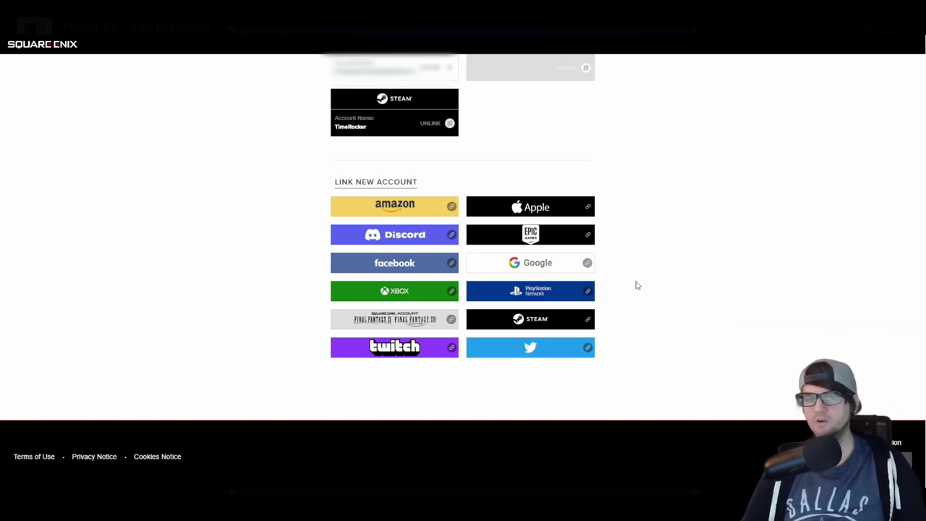
{"action": "scroll", "coordinate": [636, 285], "scroll_direction": "up", "scroll_amount": 2}
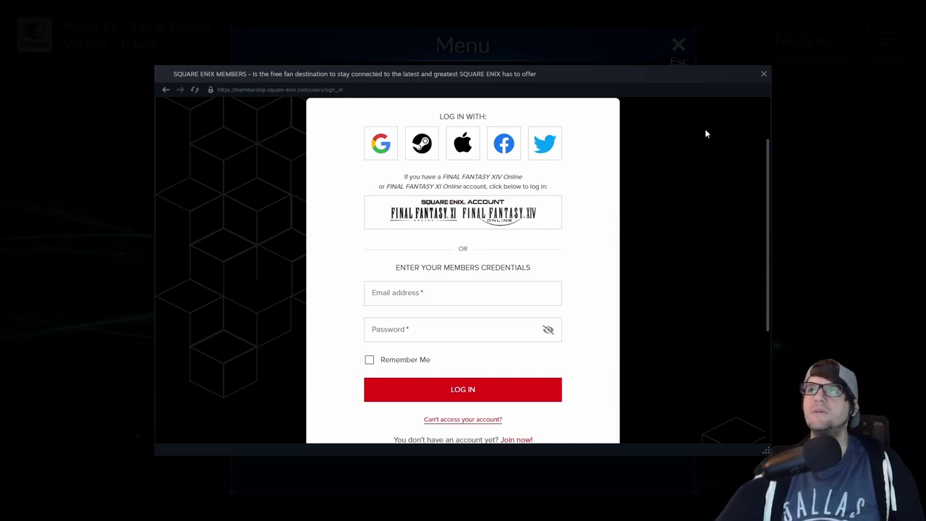
Step: Close the login overlay, dismiss the Link Data network error, and close the Menu
{"action": "left_click", "coordinate": [763, 73]}
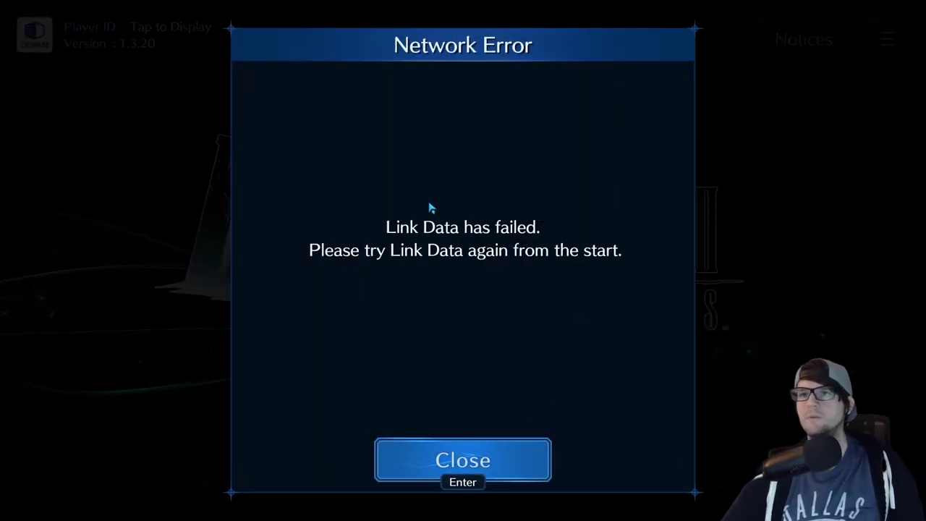
{"action": "left_click", "coordinate": [525, 442]}
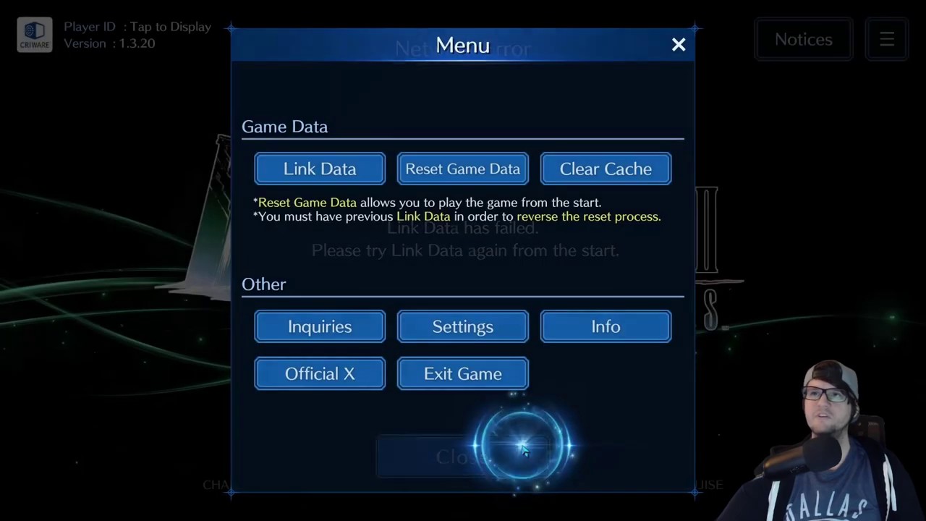
{"action": "left_click", "coordinate": [680, 46]}
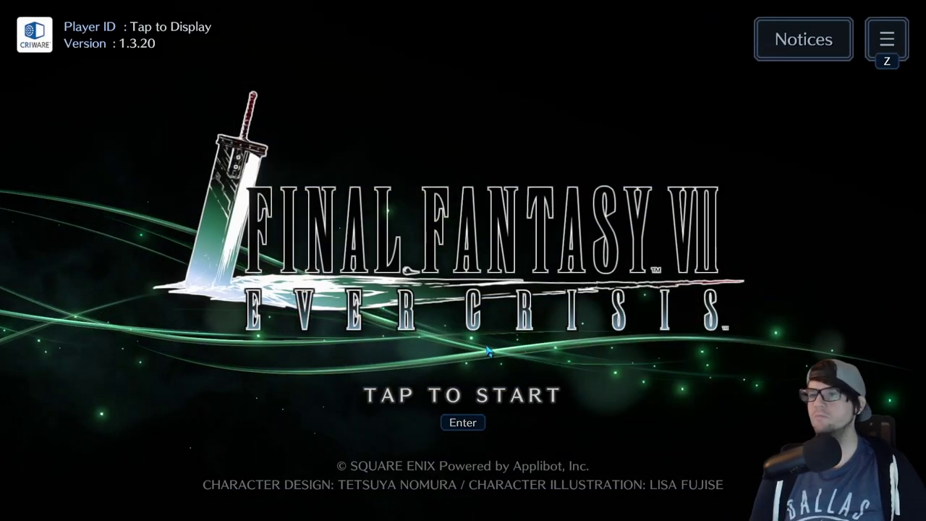
Step: Start the game with TAP TO START on the title screen
{"action": "left_click", "coordinate": [468, 352]}
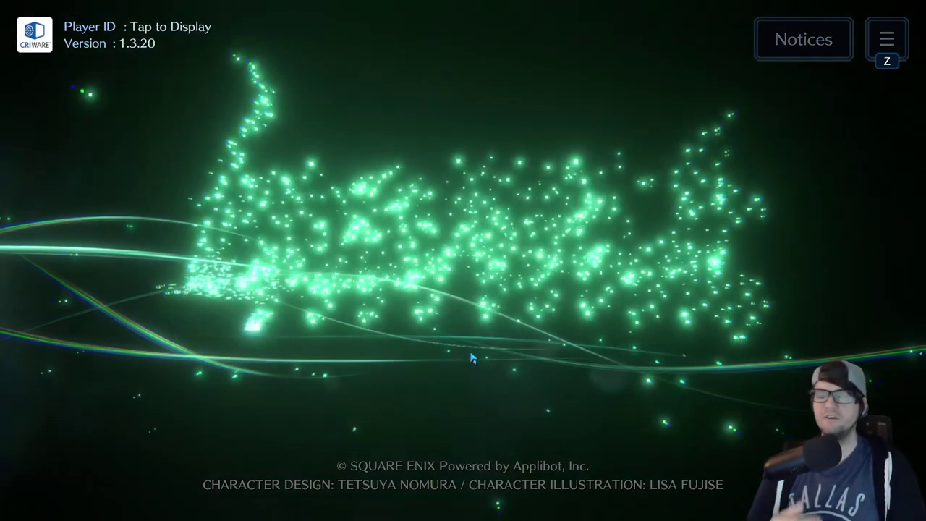